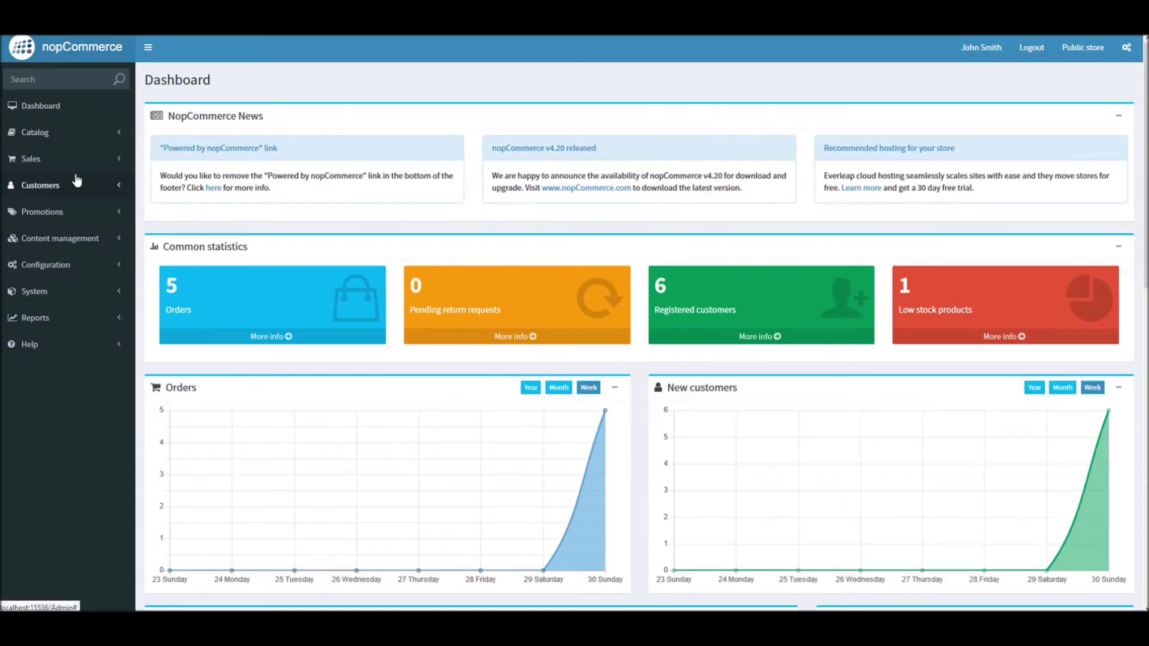
Go to Configuration > Settings > Catalog settings.
click(83, 269)
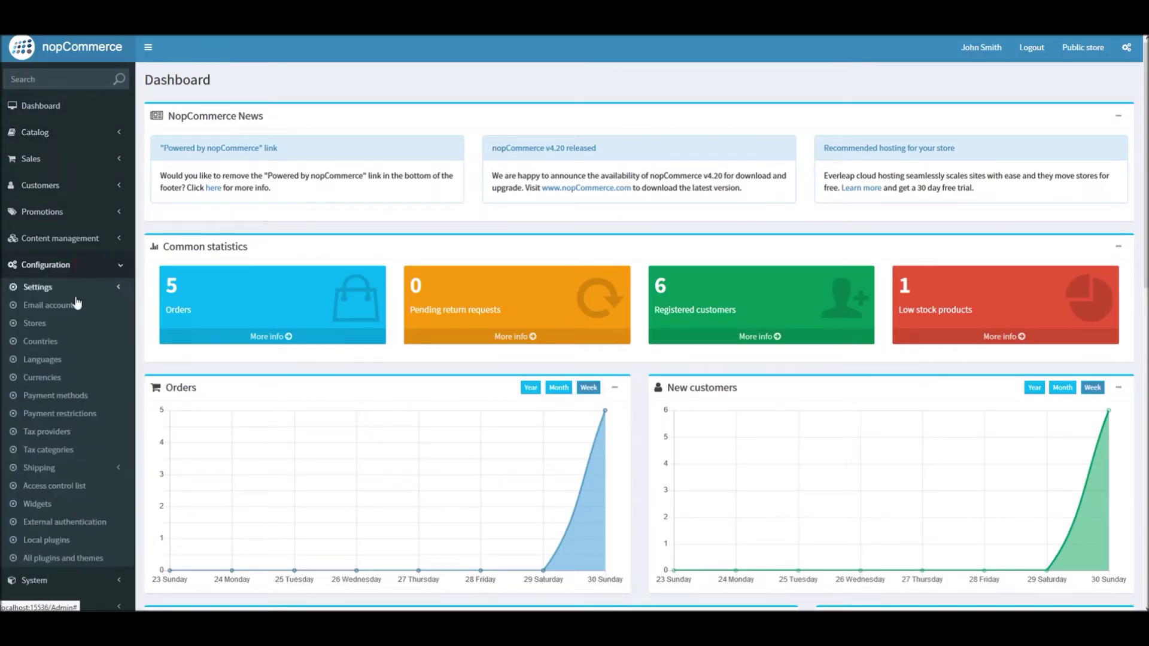
click(76, 290)
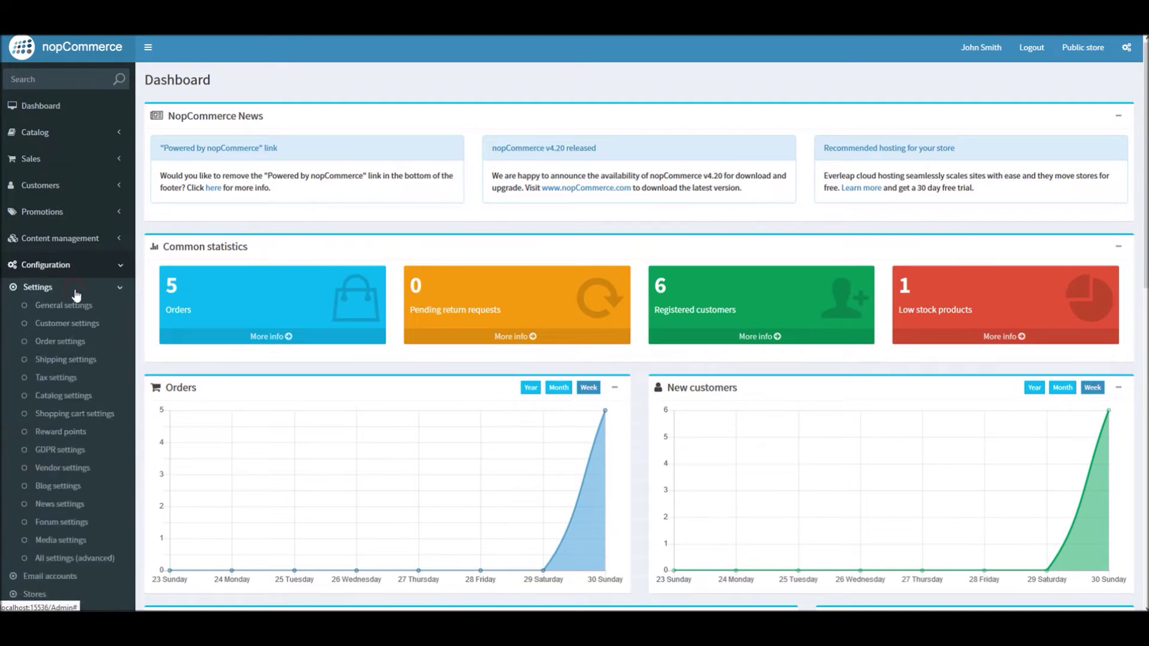
click(73, 402)
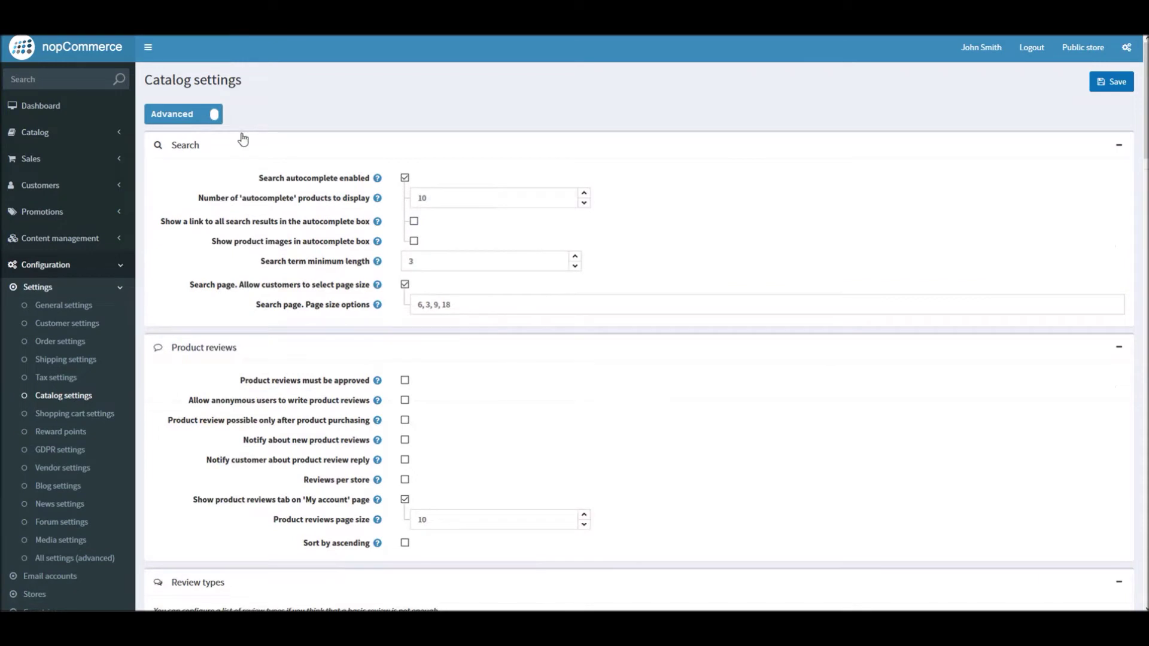
Toggle the catalog settings between Basic and Advanced views, ending on Advanced.
click(185, 123)
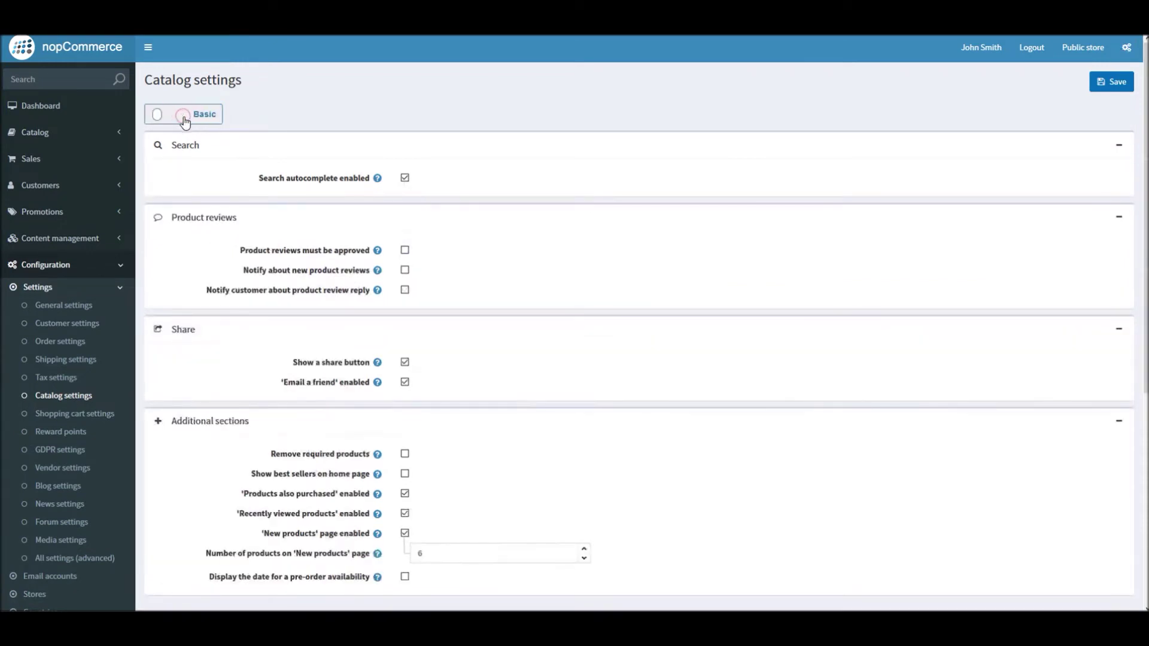
click(183, 121)
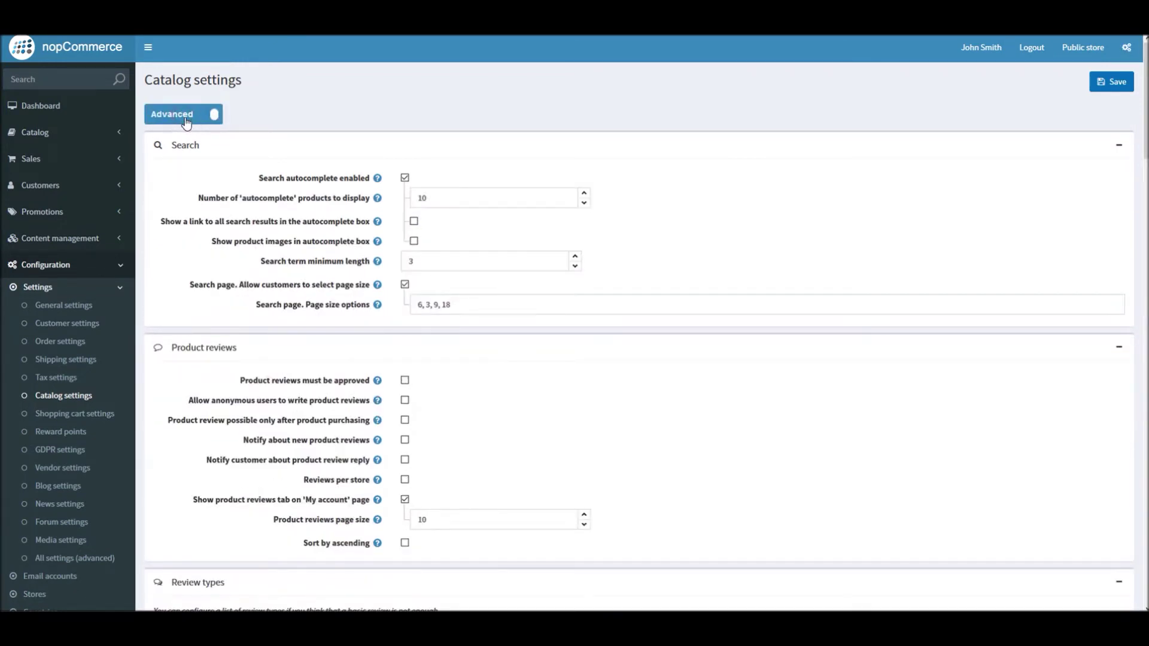
click(186, 122)
click(186, 123)
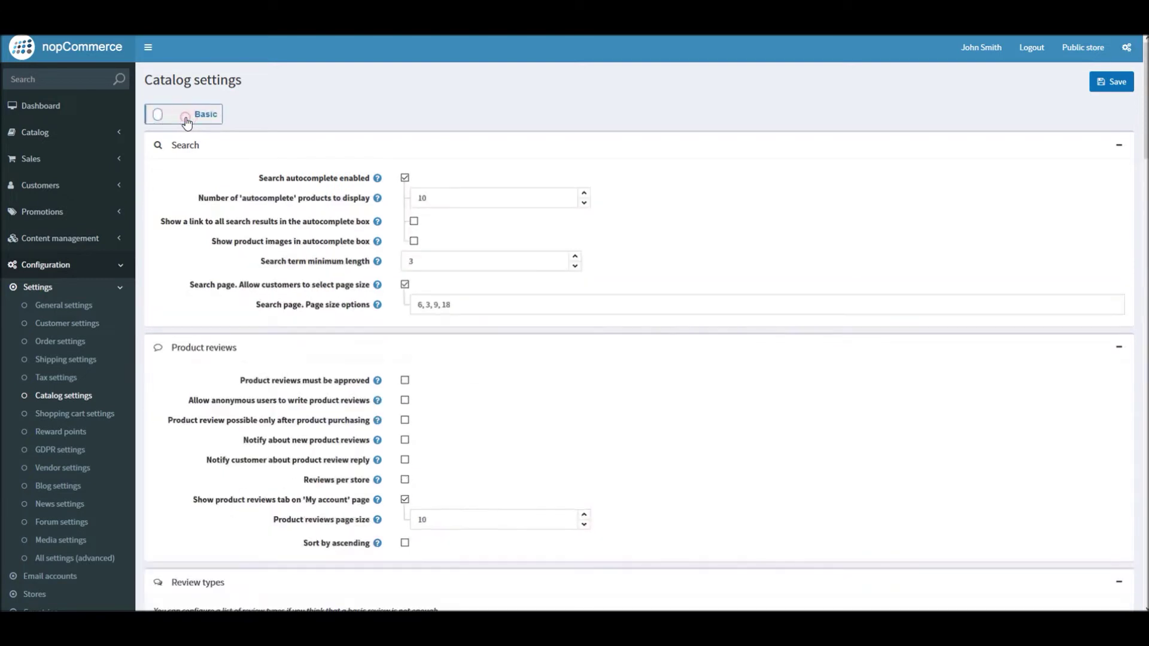
click(186, 123)
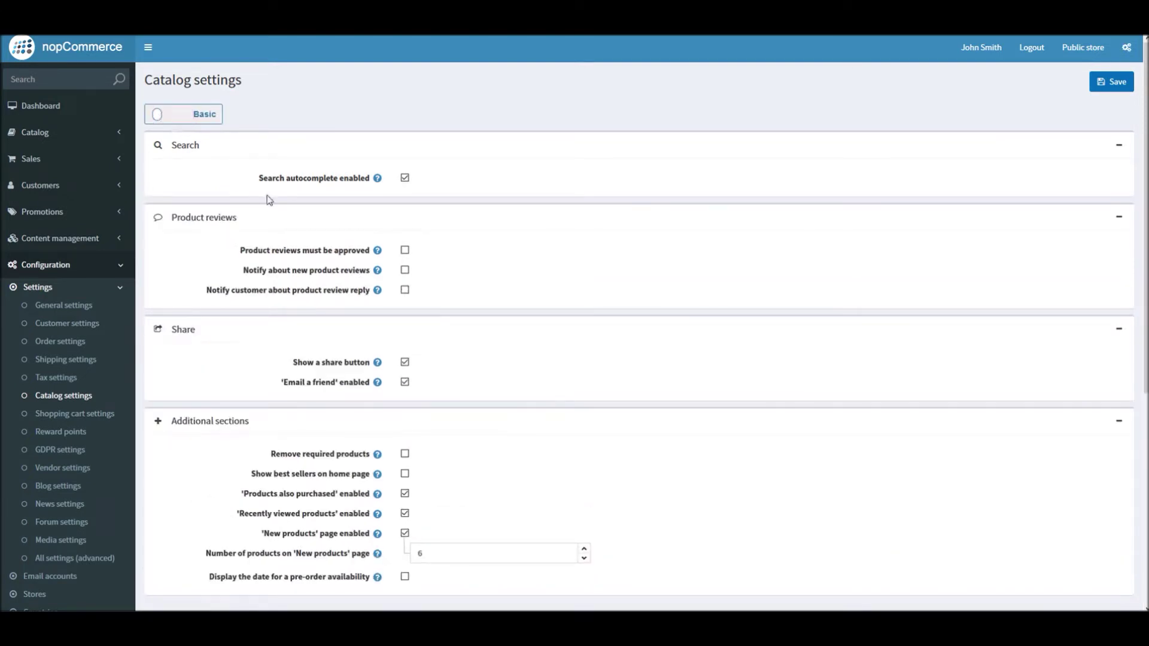
click(166, 113)
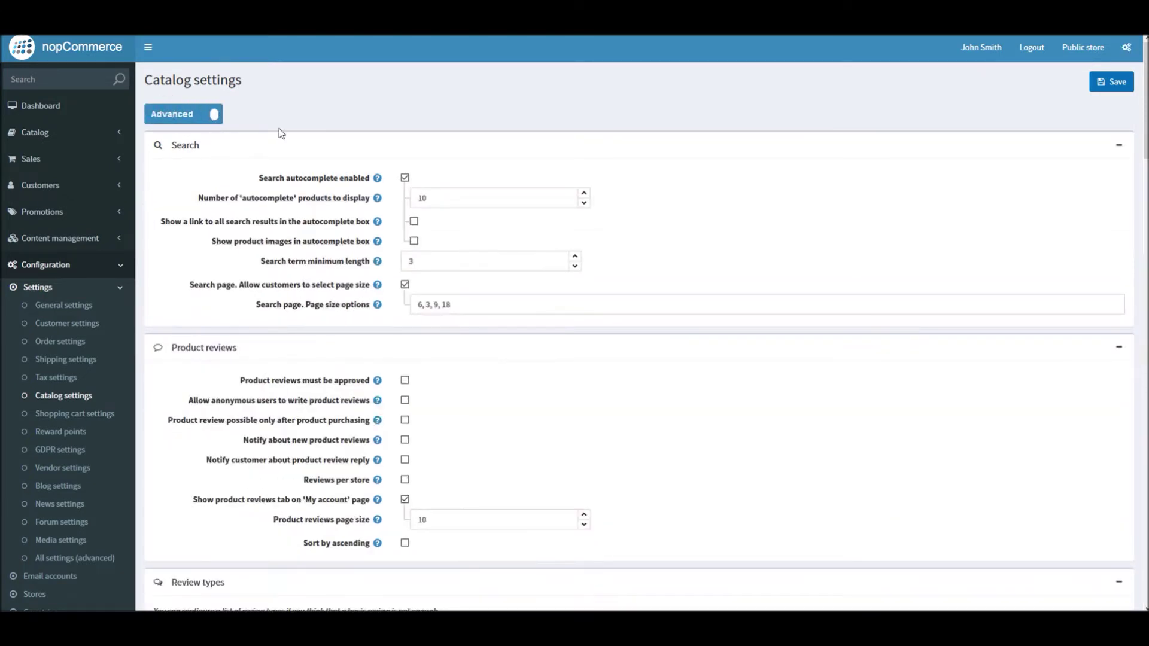
scroll(1144, 117, down, 2)
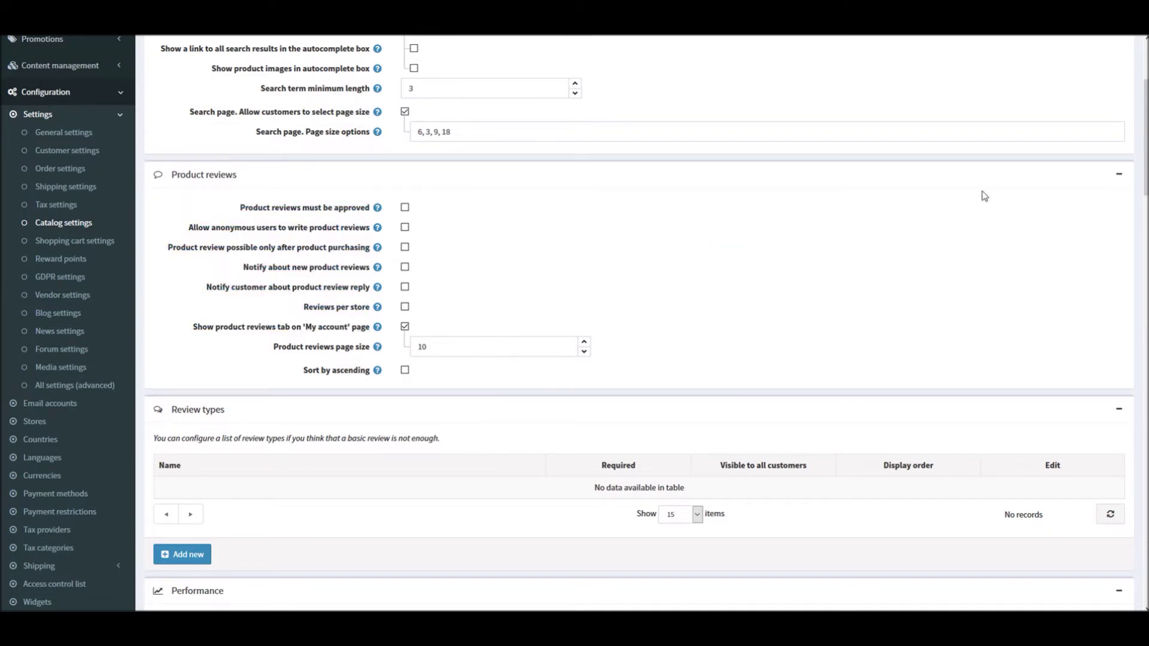
drag(1145, 185, 1144, 225)
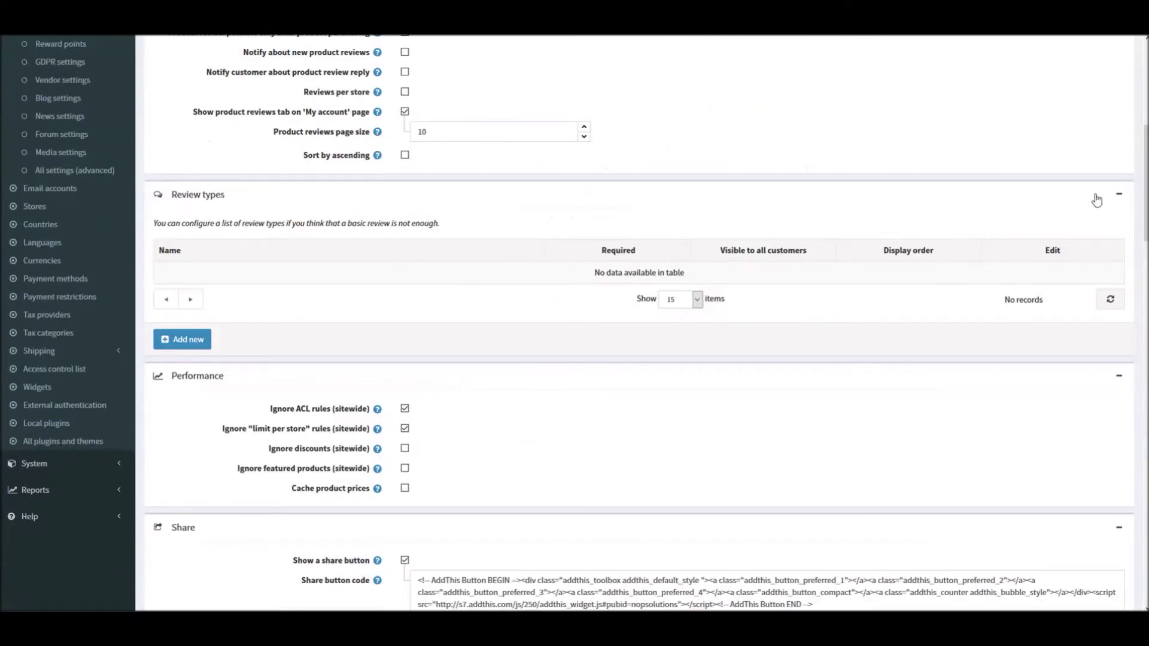
scroll(1146, 183, down, 1)
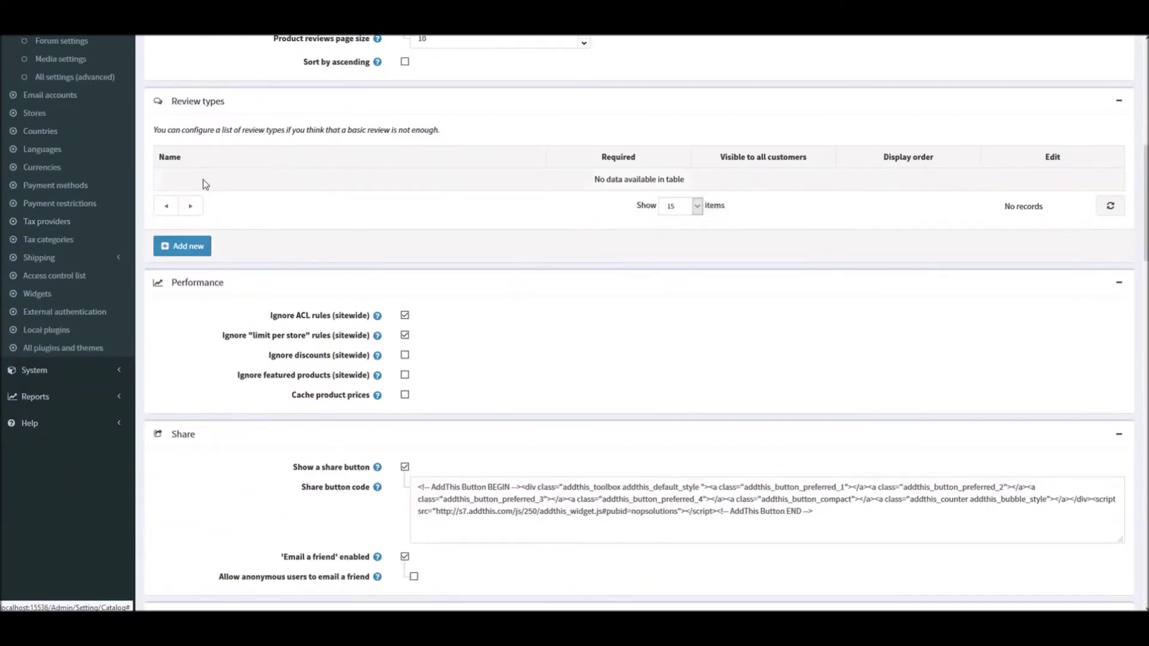
Choose Add new in the empty Review types section.
click(188, 248)
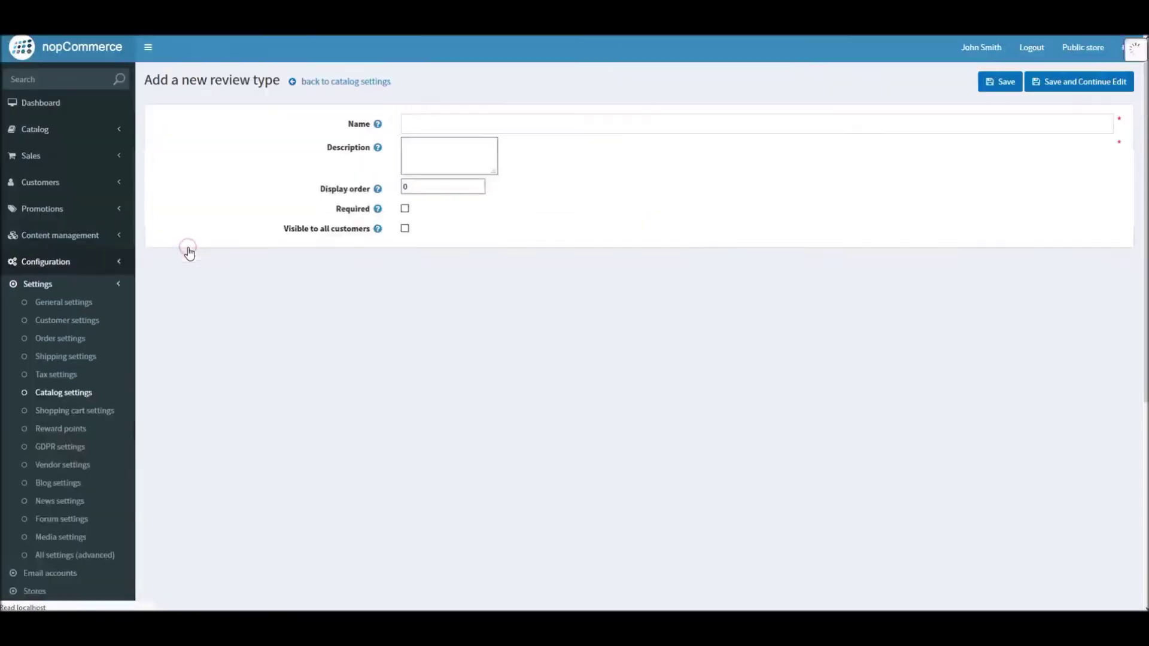
Save review type 'Quality' with its description, display order 1, visible to all customers.
click(438, 128)
text(Quality)
click(475, 246)
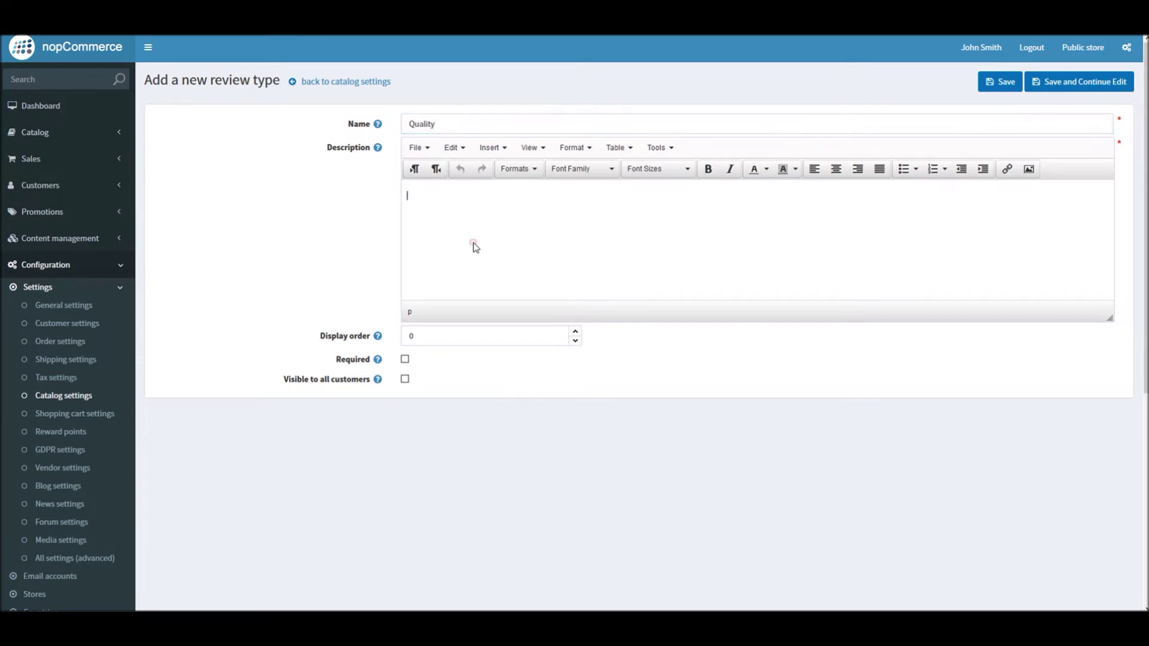
text(sCA)
key(BackSpace)
key(BackSpace)
key(BackSpace)
text(A sca)
text(le to ra)
text(te product)
text('s quality)
key(ctrl+a)
key(Tab)
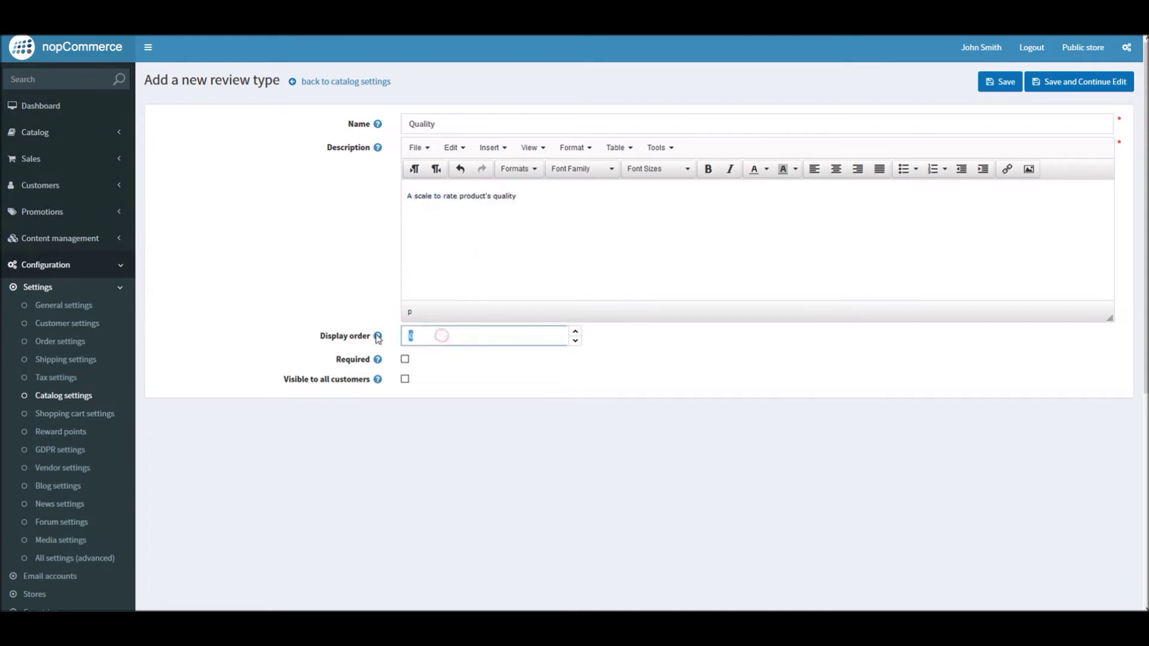
text(1)
click(404, 380)
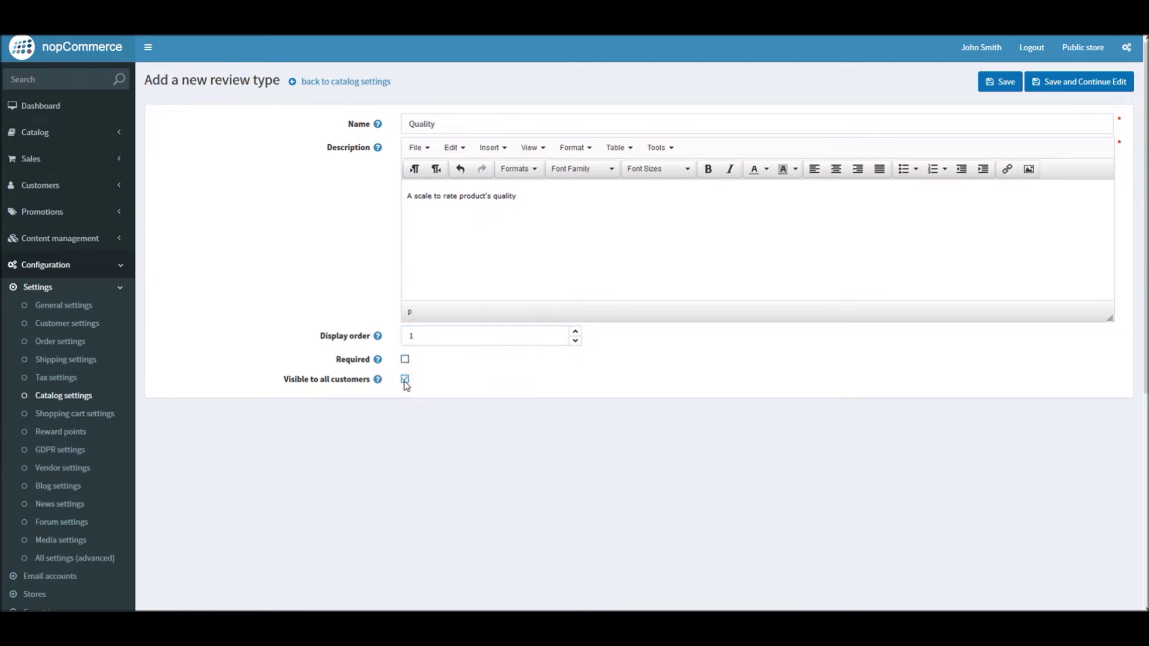
click(999, 84)
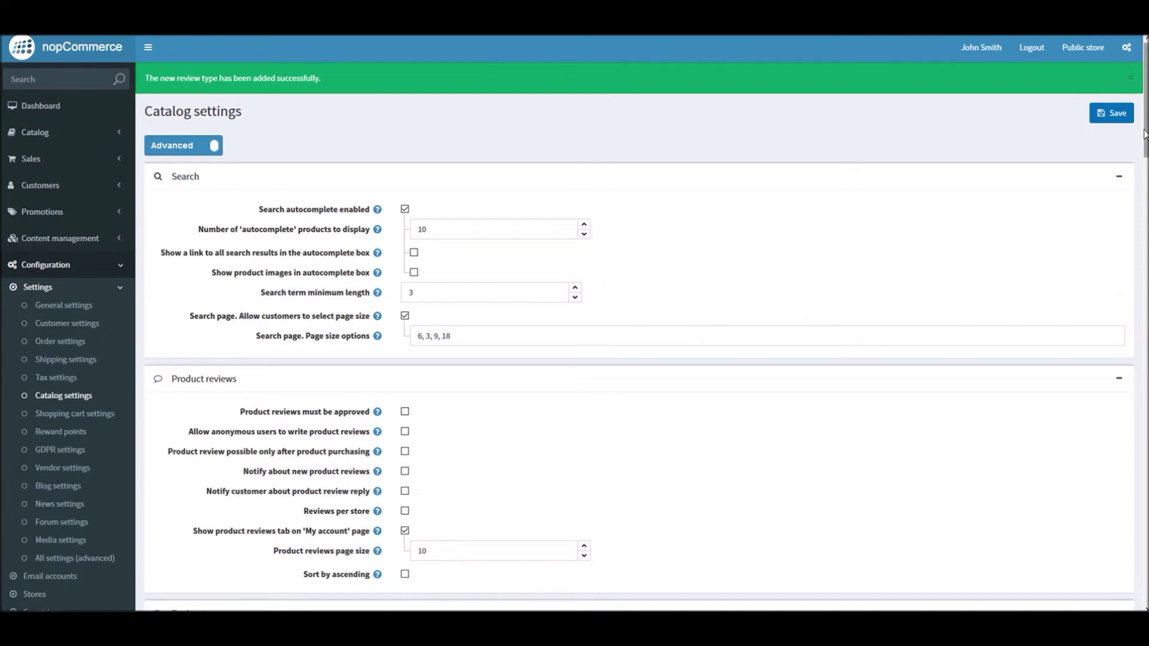
drag(1141, 134, 1128, 290)
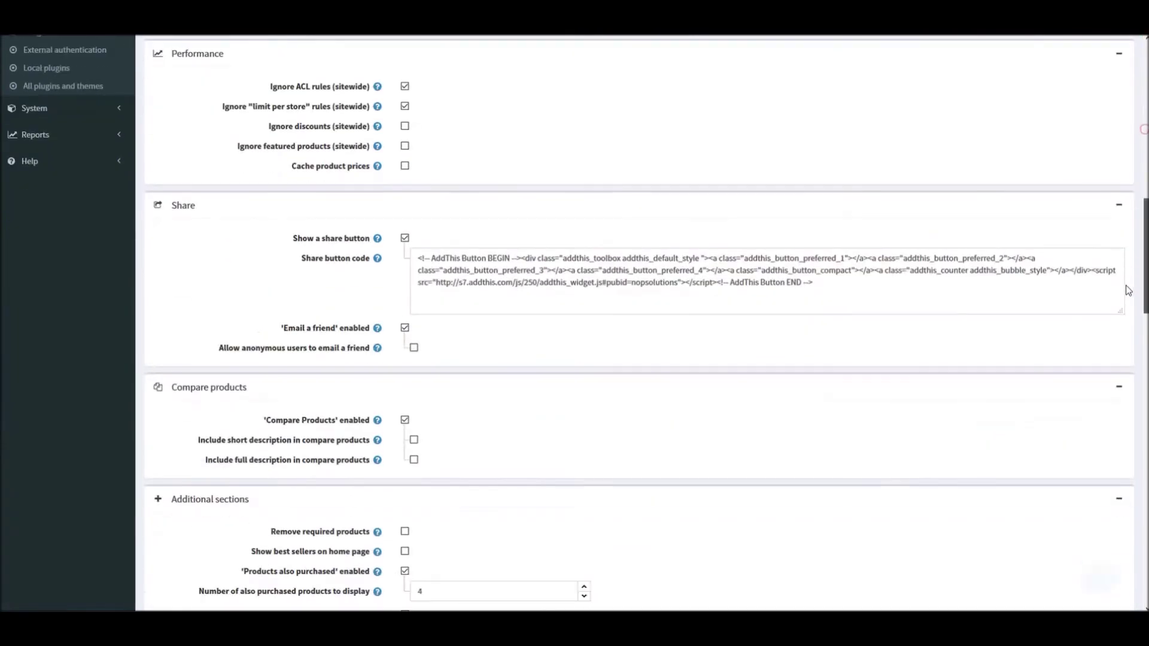
scroll(1127, 290, up, 3)
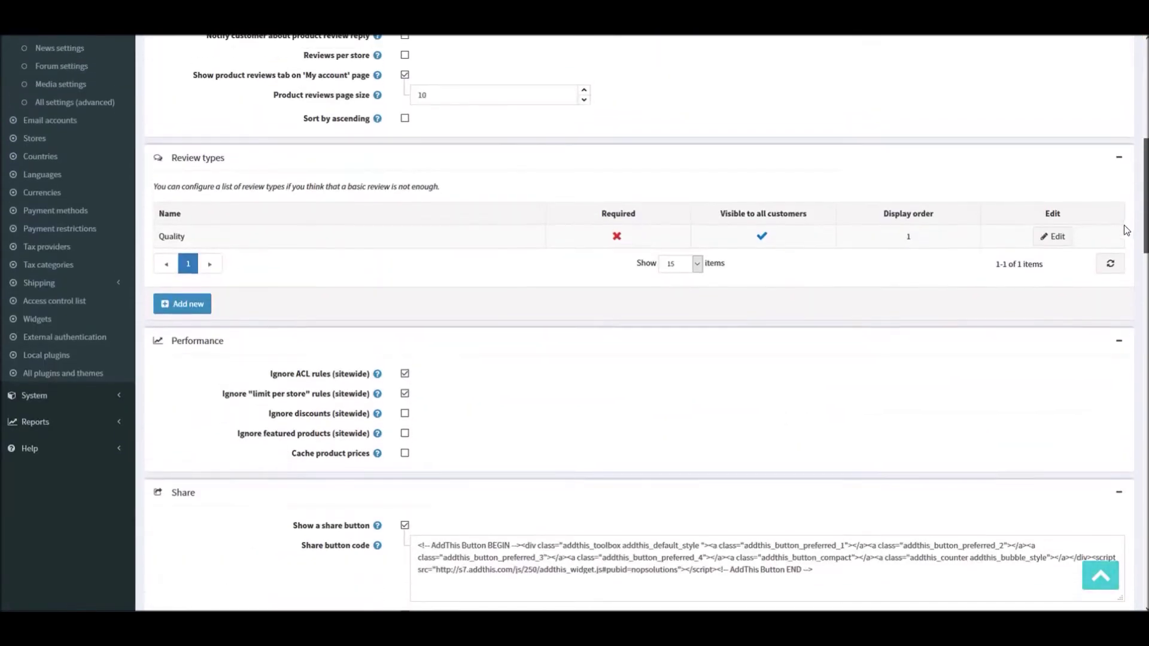
Start a 'Customer Service' review type, editing the description to rate customer service.
click(190, 305)
click(449, 120)
text(Cus)
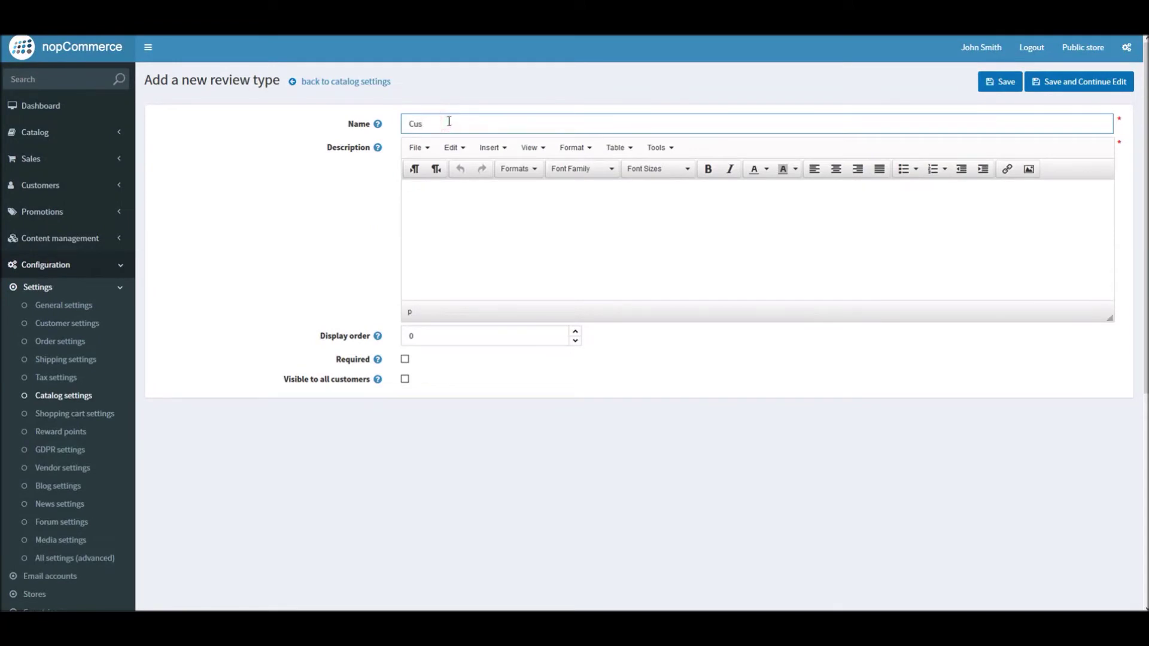
text(tomer Ser)
text(vice)
click(484, 223)
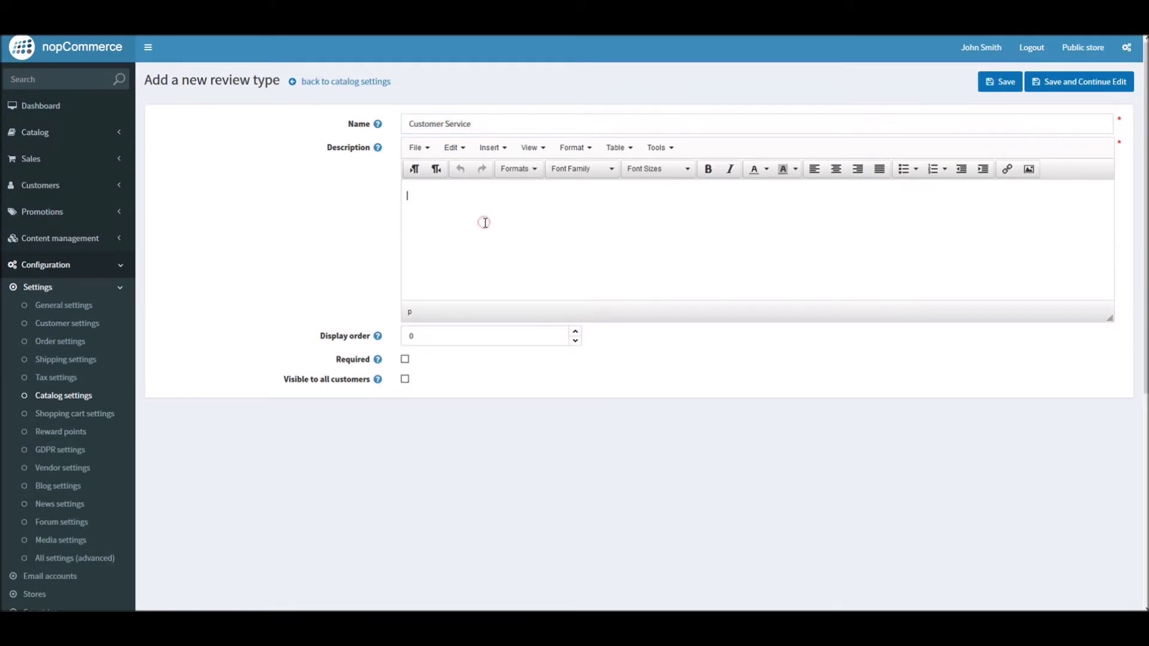
text(A scale to rate product's quality)
drag(459, 196, 525, 196)
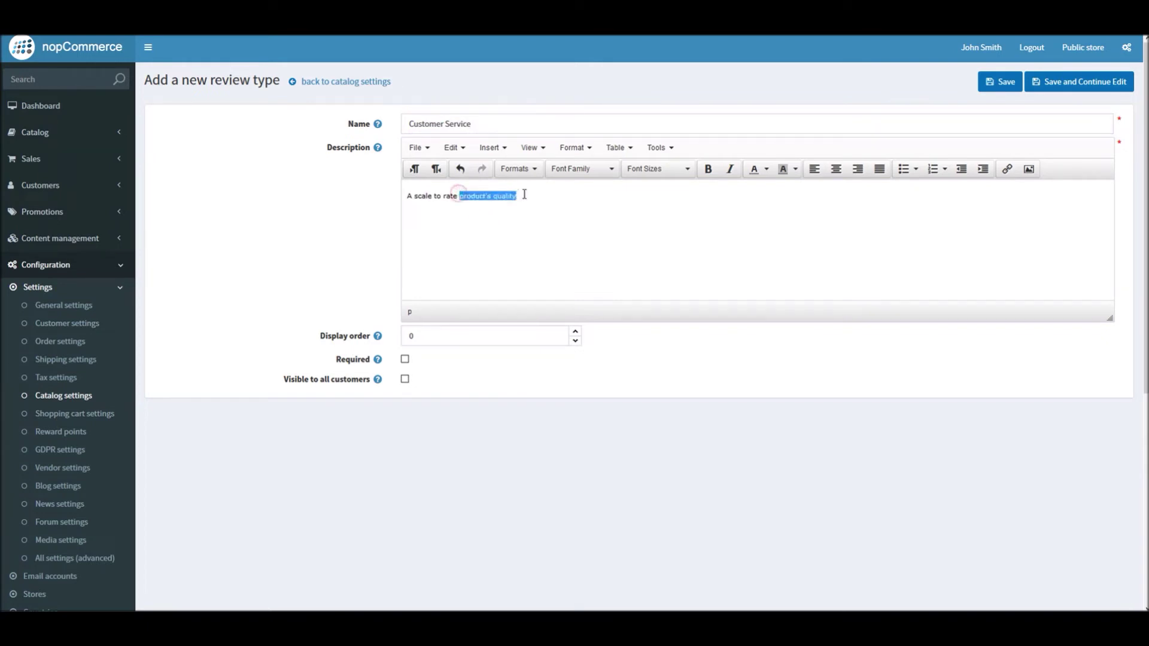
key(BackSpace)
text(customer)
text( service)
Set display order 2, make it visible to all customers, and save.
double_click(428, 337)
text(2)
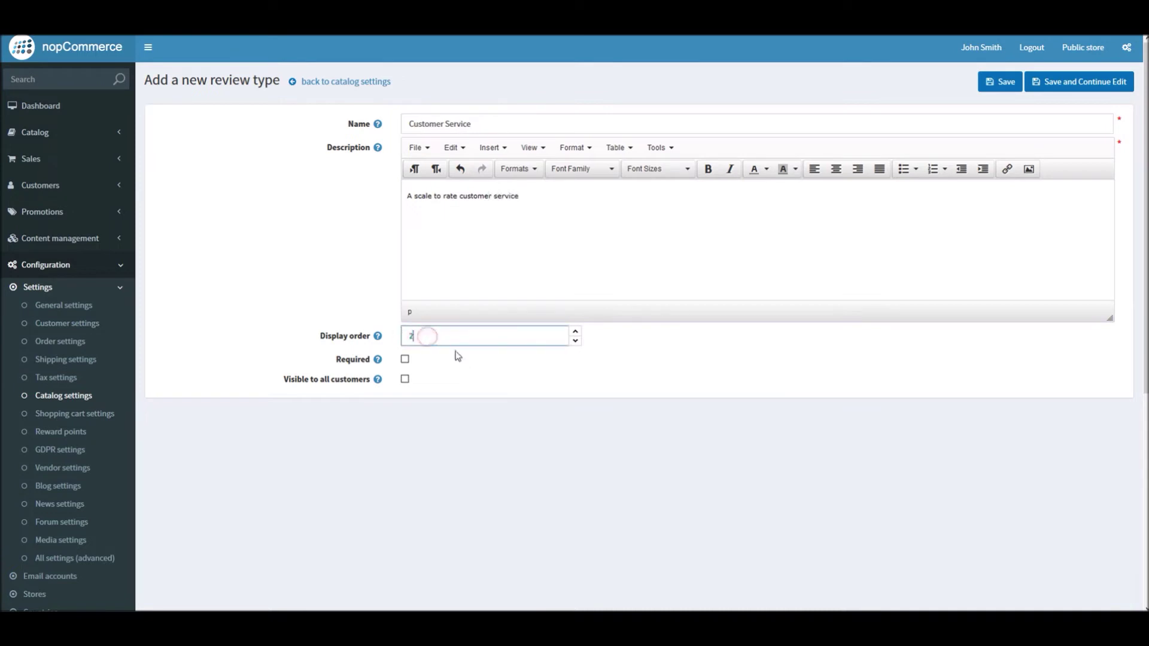
click(406, 380)
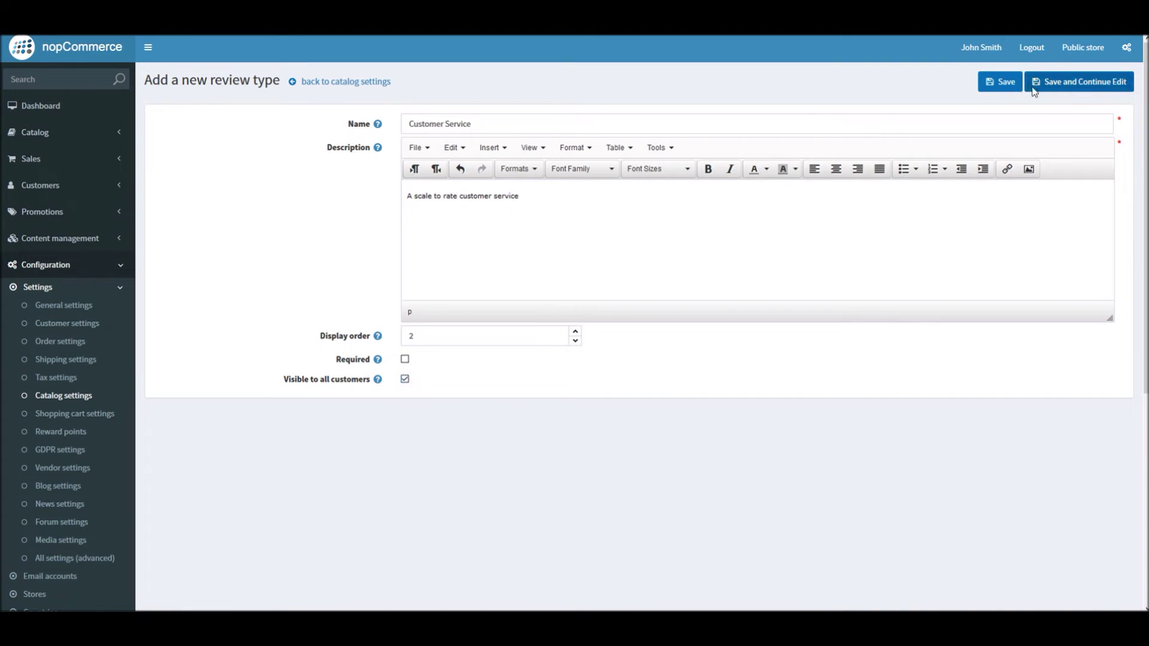
click(1008, 82)
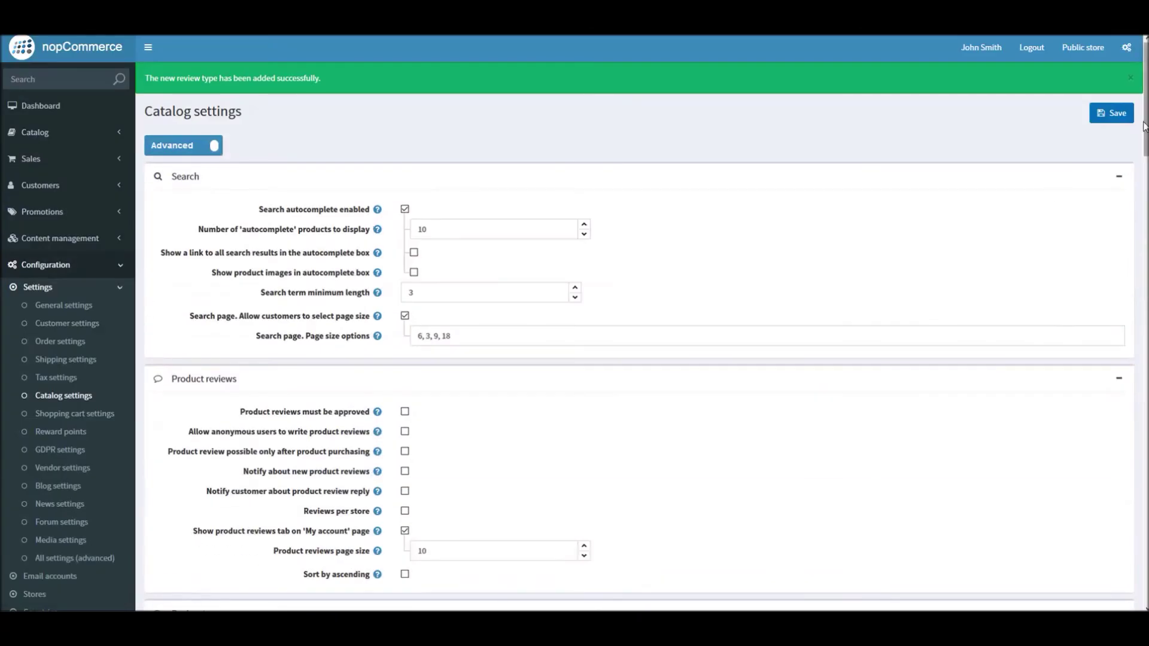
scroll(250, 273, down, 5)
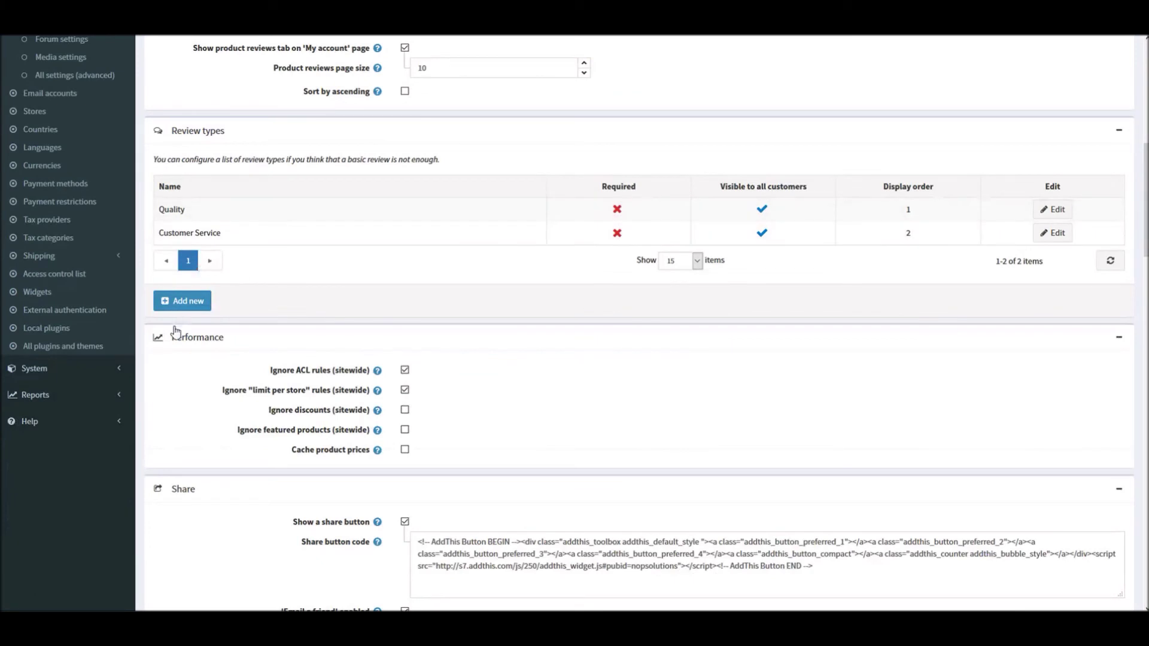
Add another review type named 'Shipping', fixing a typo in the name.
click(182, 301)
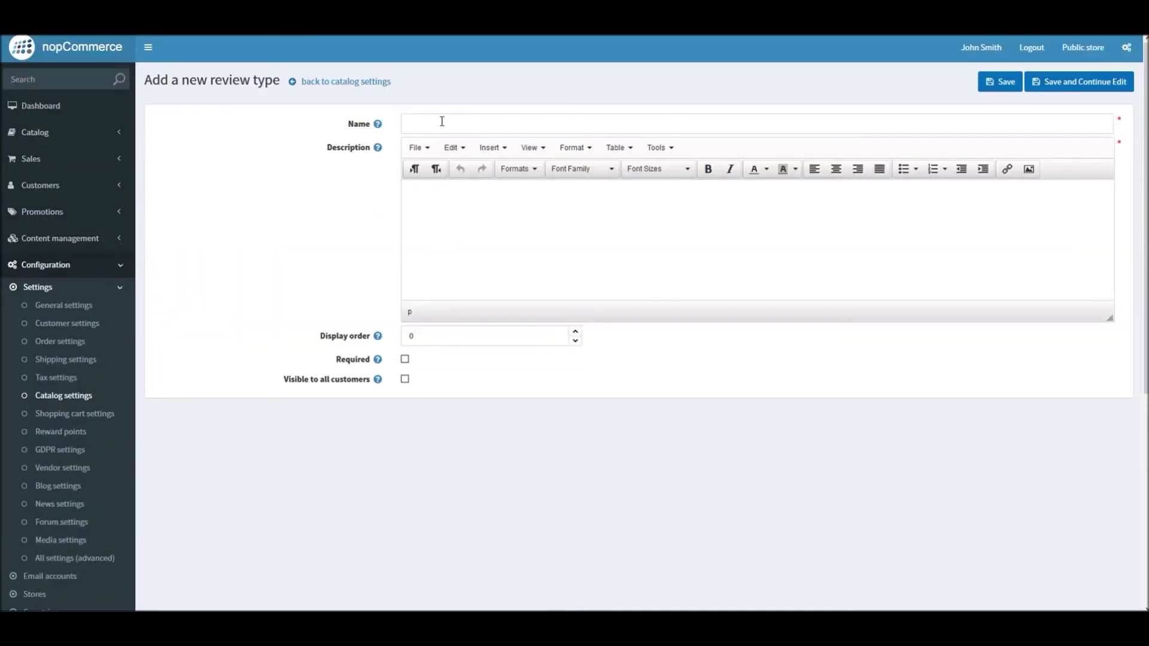
click(441, 122)
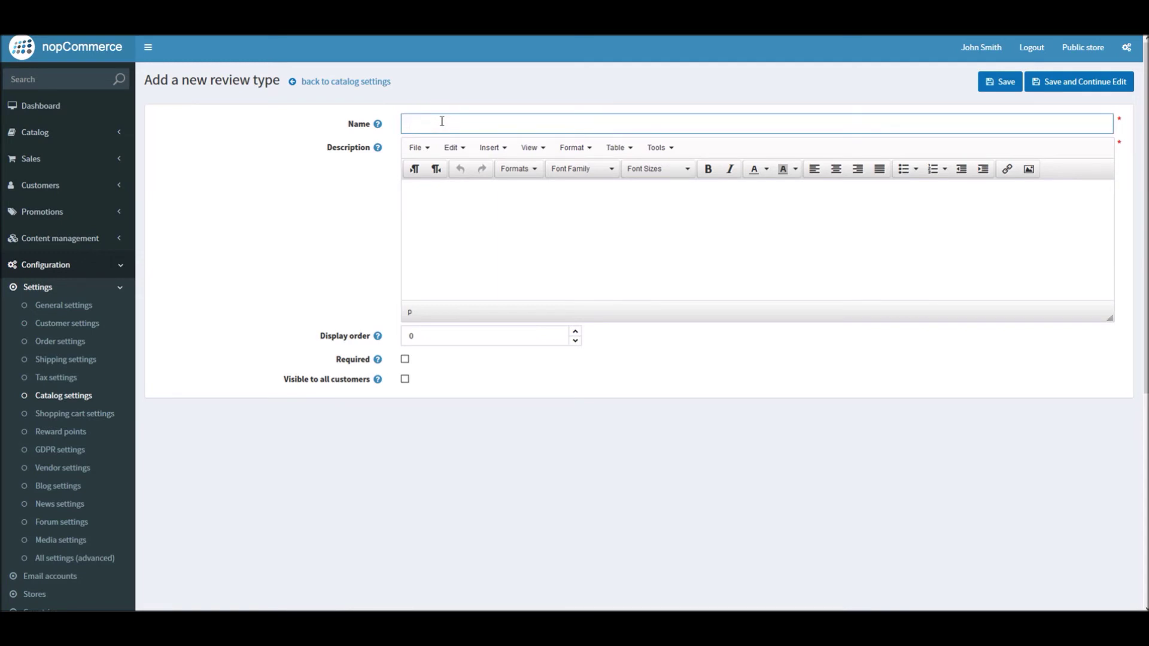
text(Shoi)
key(BackSpace)
key(BackSpace)
text(ipping)
Clear the description, make Shipping visible to all customers, and set display order 3.
click(437, 207)
text(A scale to rate product's quality)
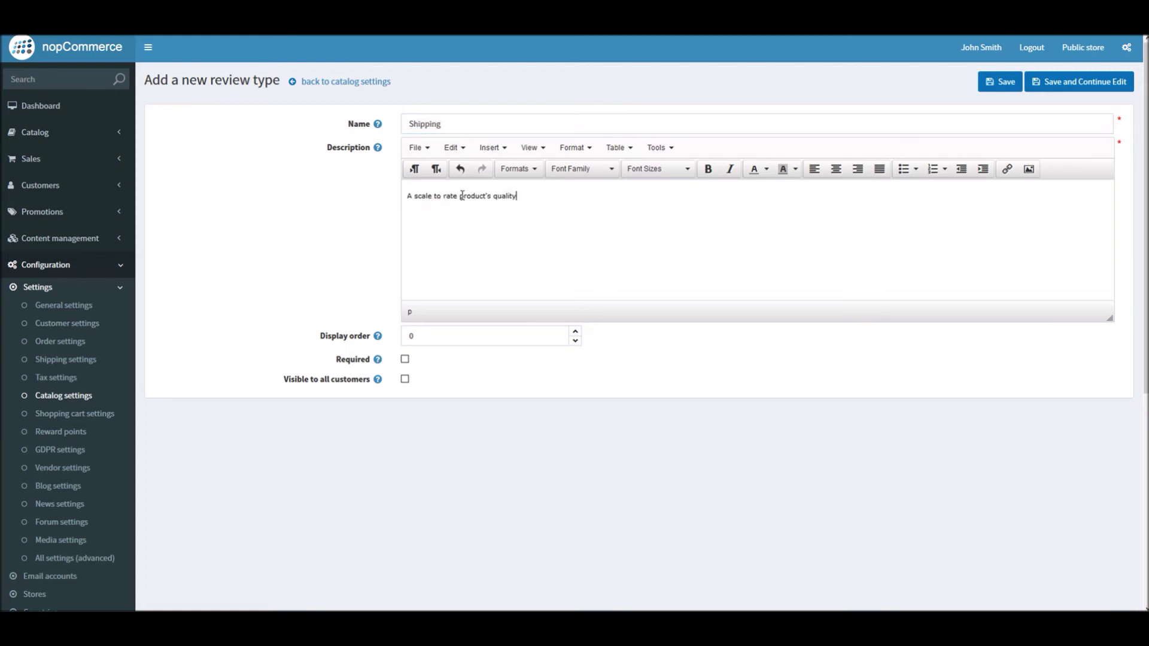
mouse_move(461, 196)
mouse_down()
mouse_move(516, 196)
mouse_move(406, 196)
mouse_up()
key(BackSpace)
click(405, 379)
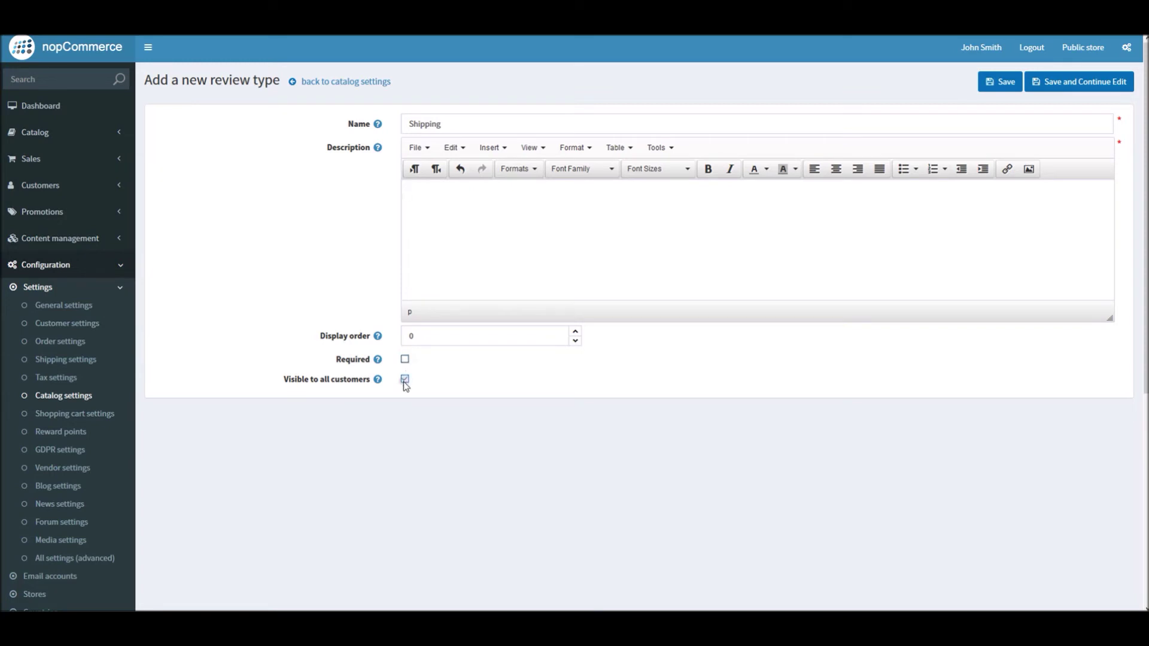
double_click(422, 337)
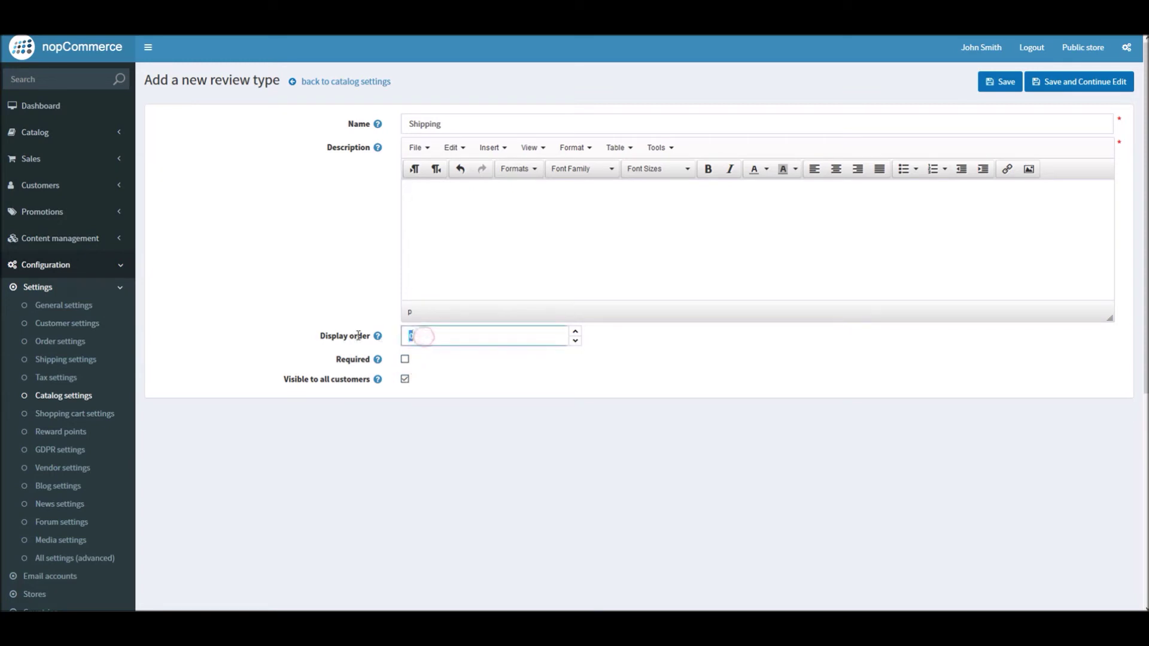
text(3)
Try saving Shipping, then enter the missing description 'A scale to shipping'.
click(1001, 82)
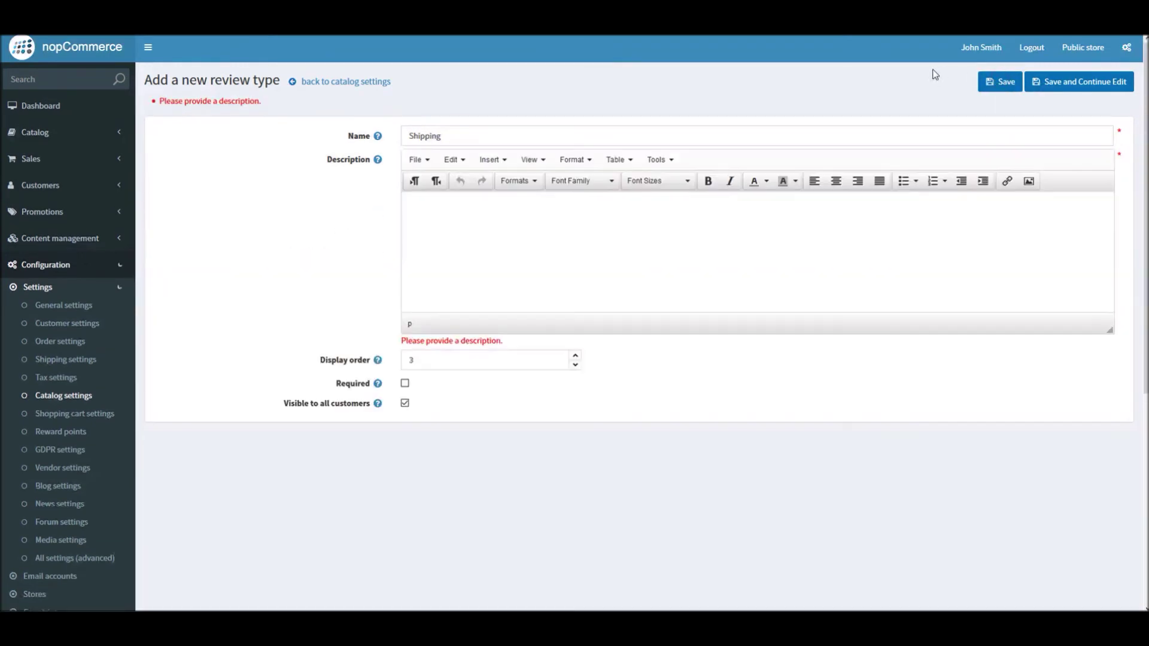
click(495, 269)
text(A scale to rate product's quality)
drag(444, 208, 559, 210)
text(shipping )
text(serv)
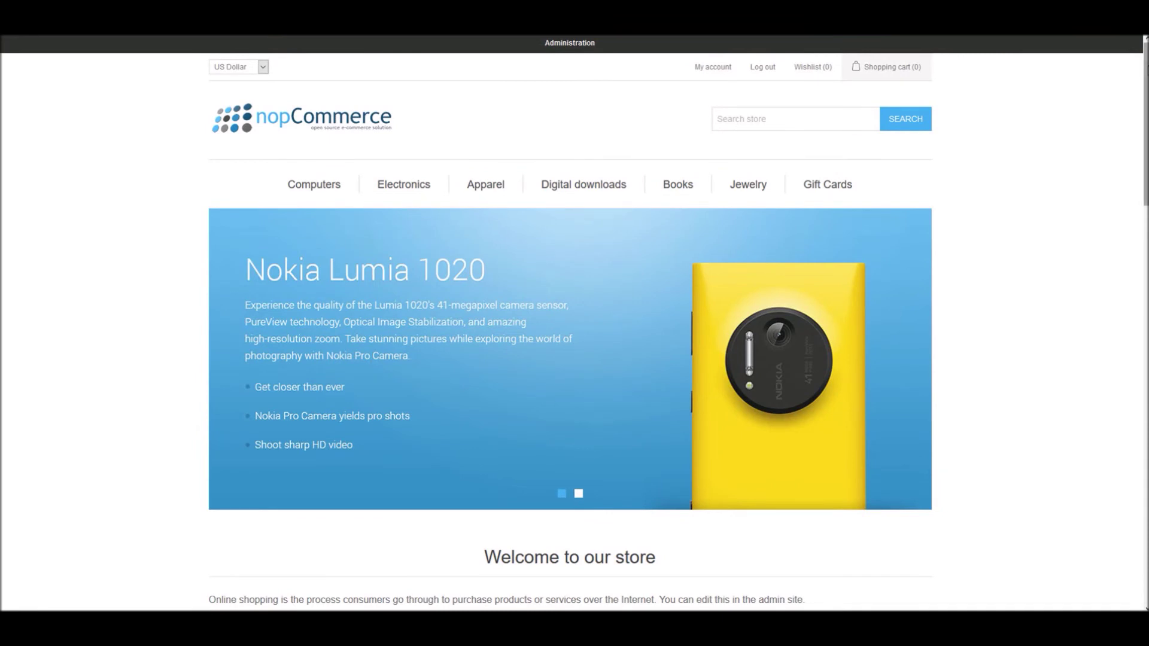
drag(1138, 67, 1131, 185)
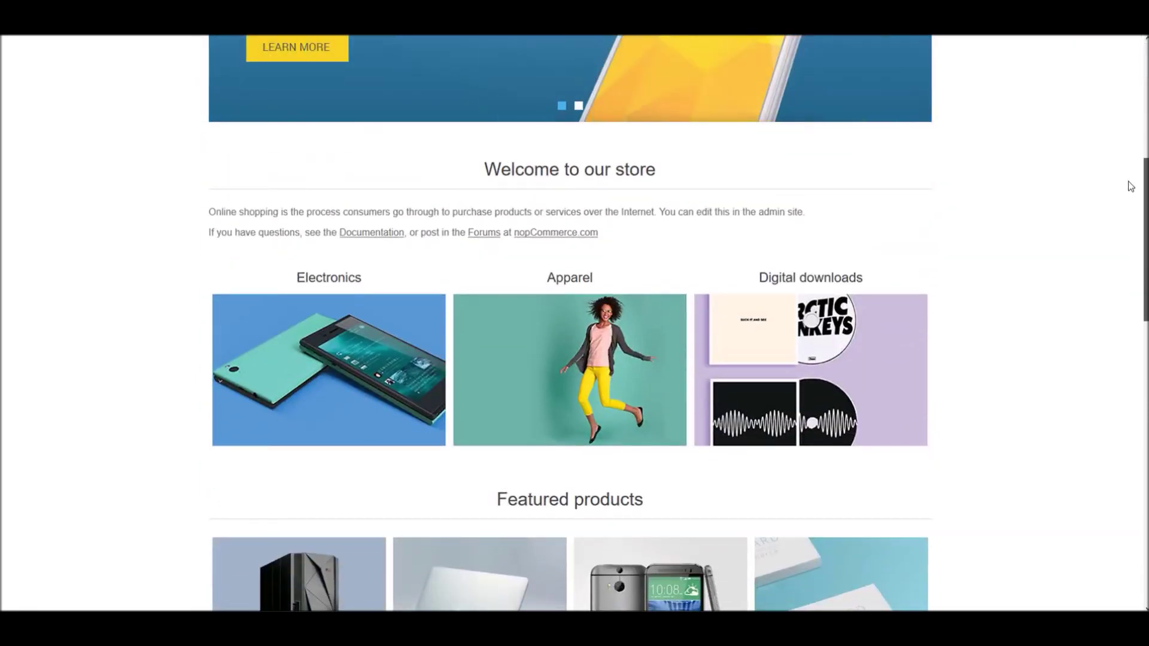
drag(1131, 186, 1130, 217)
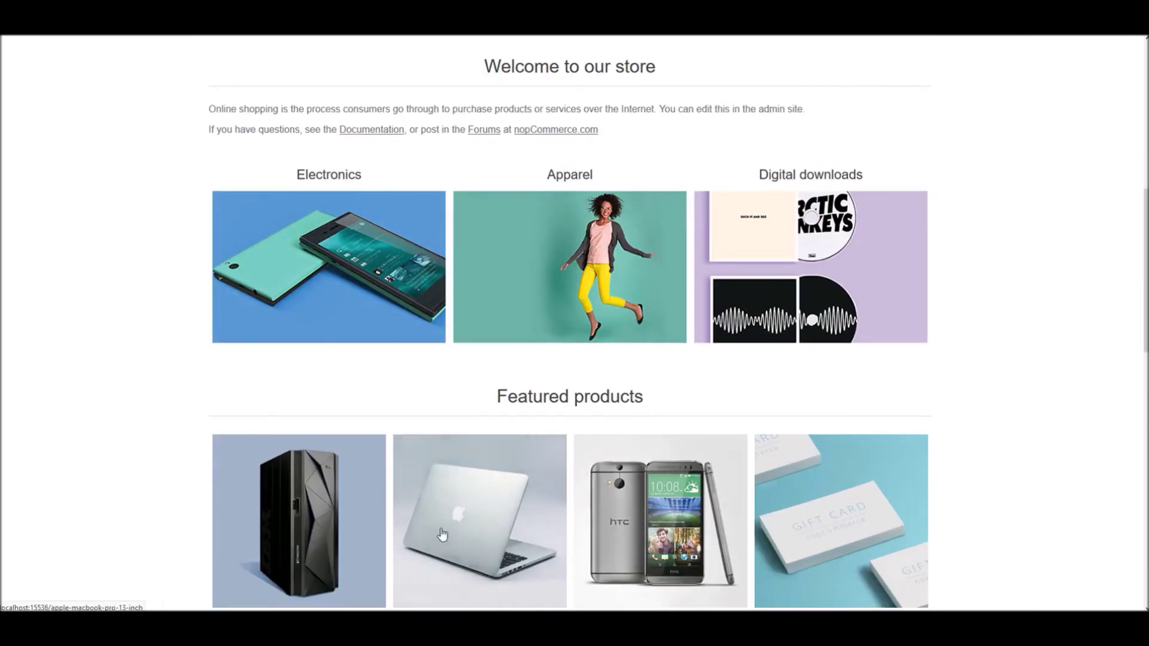
Open the HTC One M8 Android L 5.0 Lollipop product from Featured products.
click(670, 495)
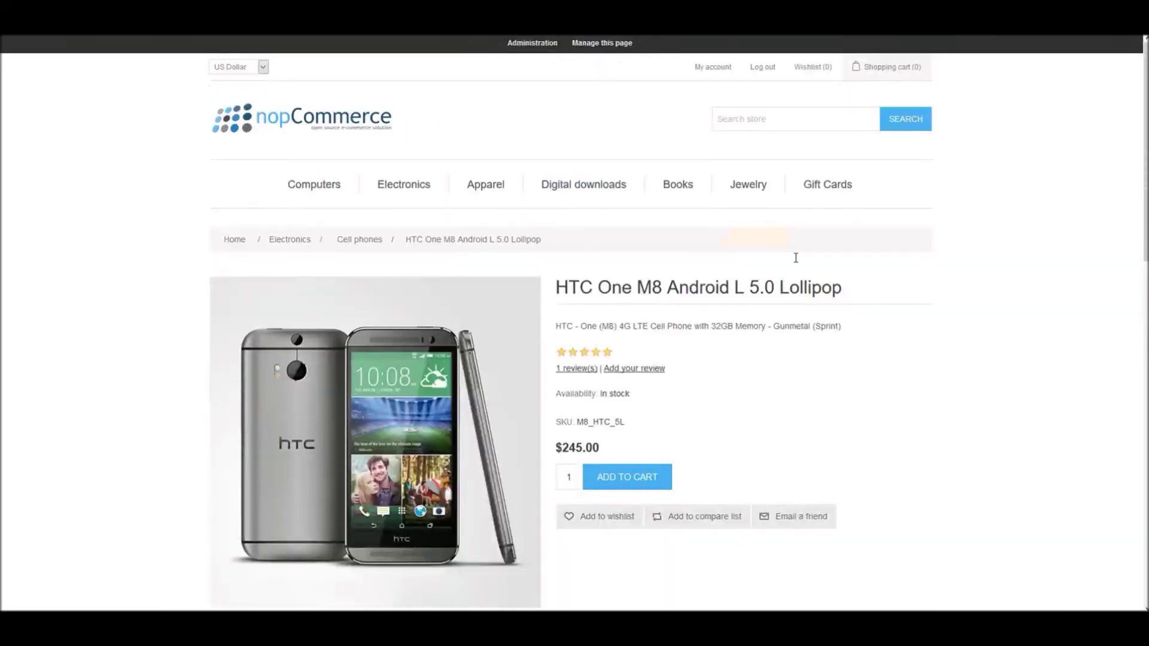
Open the HTC One M8 review form and select its Review title and Review text fields.
click(582, 370)
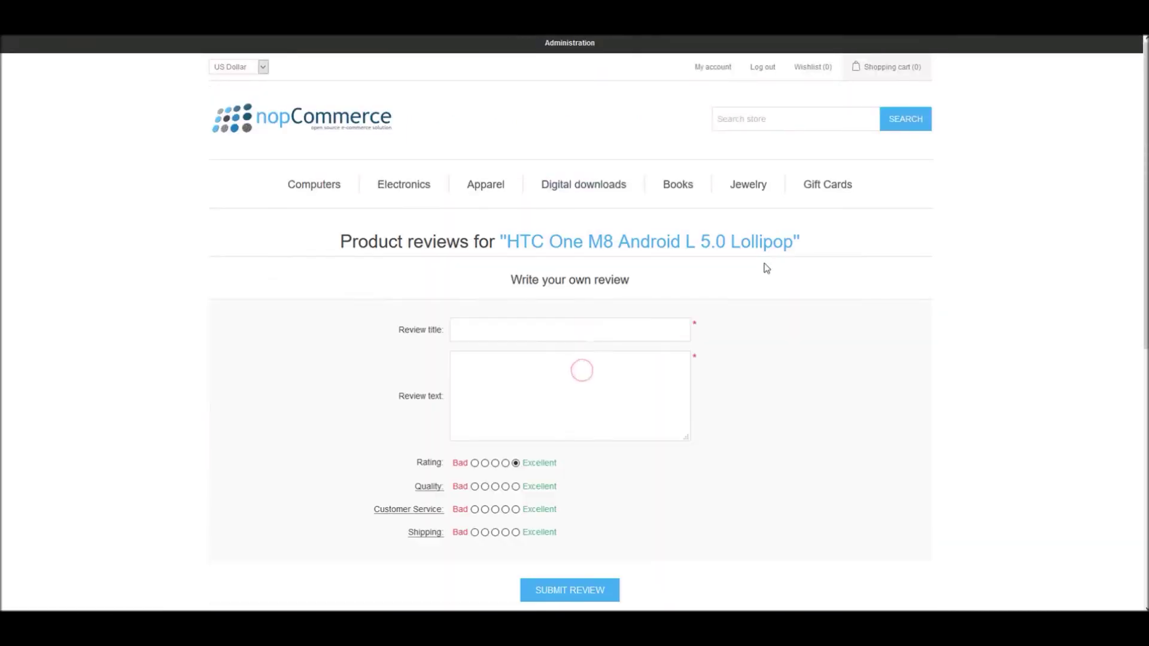
scroll(1136, 216, down, 2)
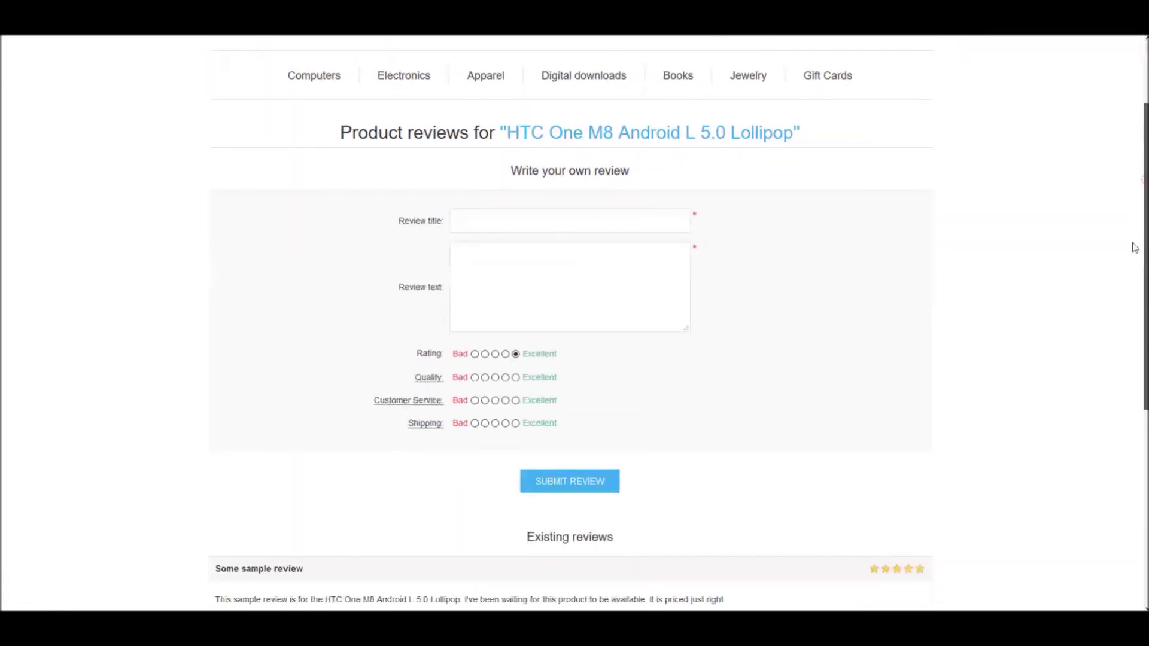
click(490, 188)
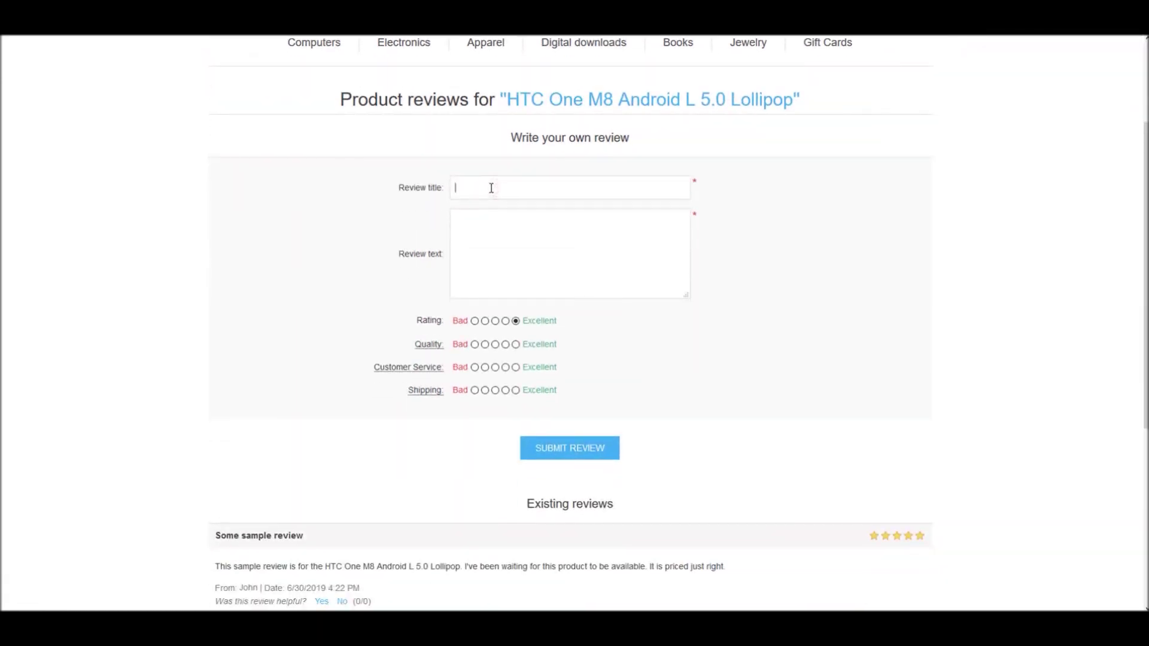
click(475, 244)
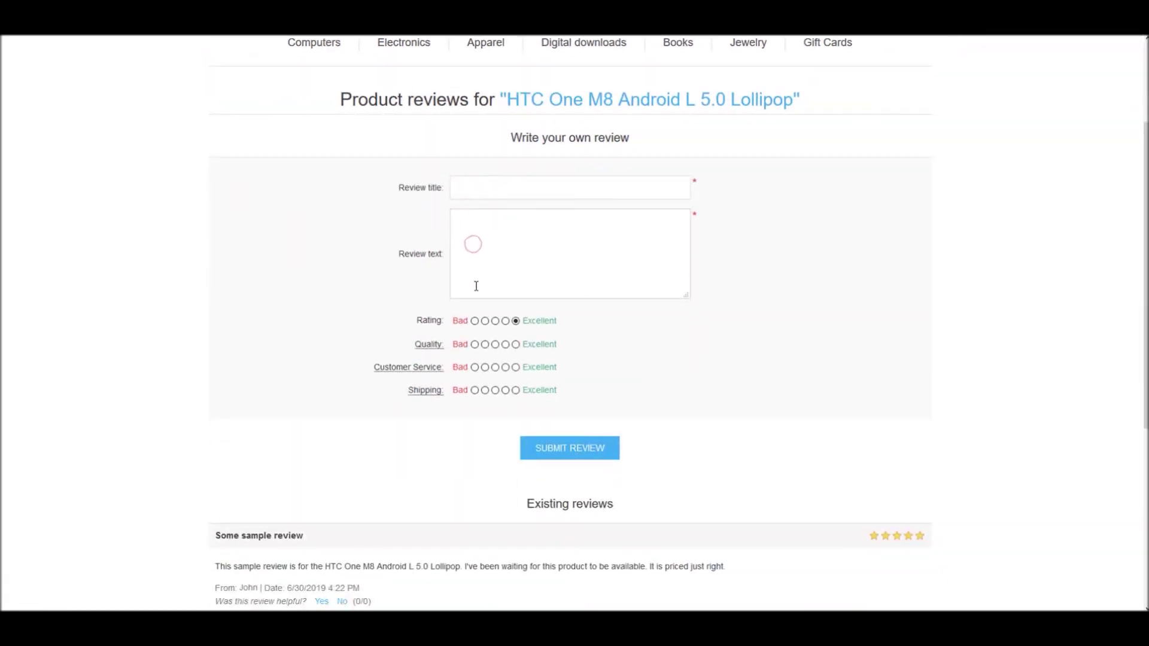